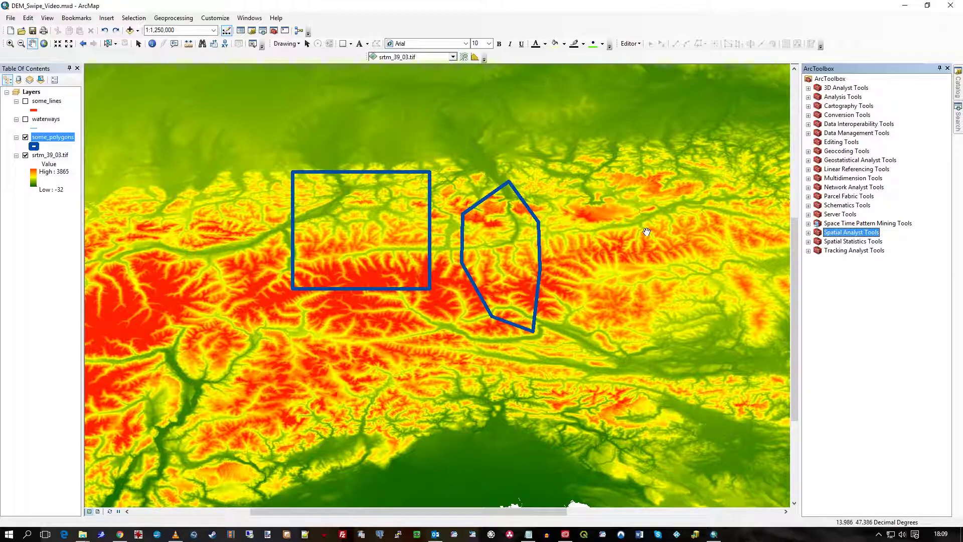
Step: Search for 'clip' and open the Data Management Clip tool window
double_click(814, 234)
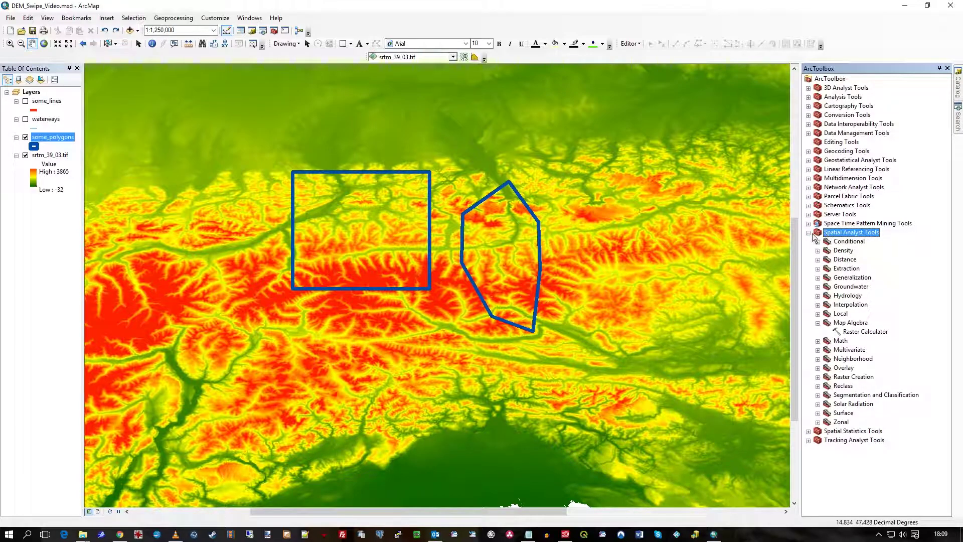
click(808, 233)
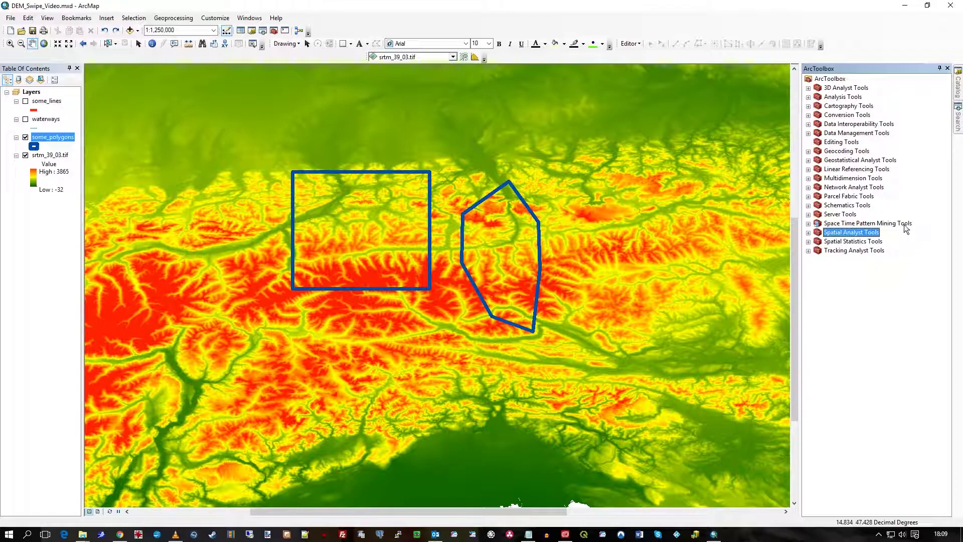
click(959, 121)
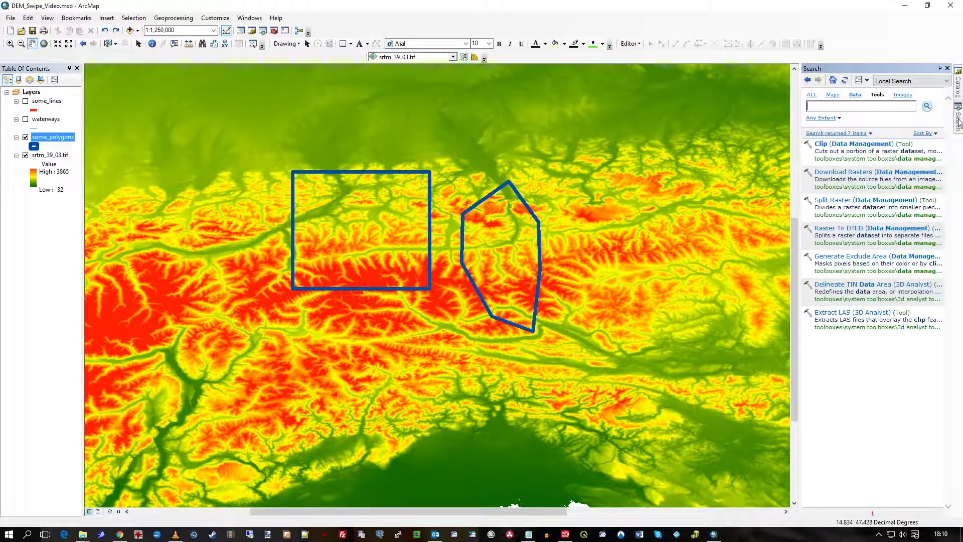
click(874, 107)
text(clip)
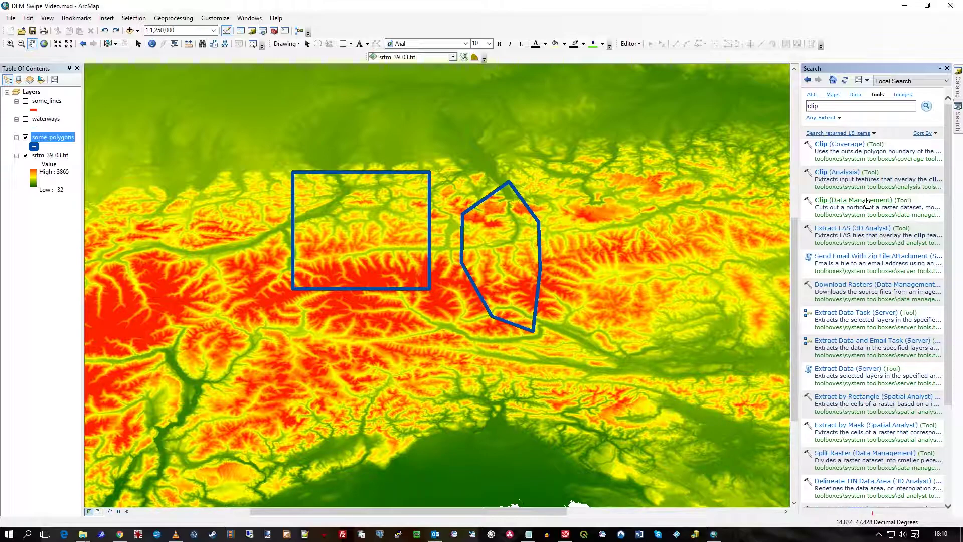
click(868, 201)
mouse_move(614, 200)
mouse_down()
mouse_move(628, 237)
mouse_move(616, 221)
mouse_up()
Step: Set the input raster to srtm_39_03.tif and the output extent to some_polygons
click(301, 252)
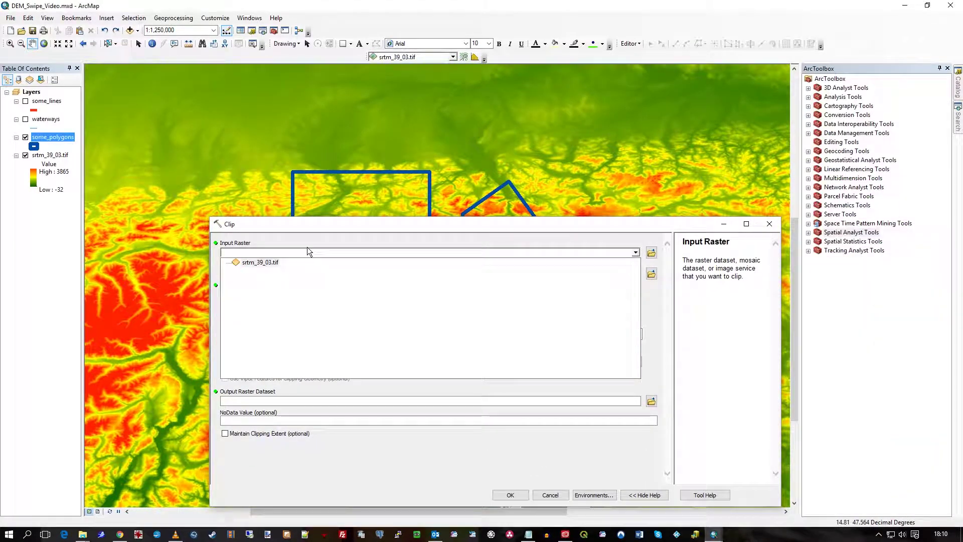
click(259, 264)
drag(339, 235, 383, 169)
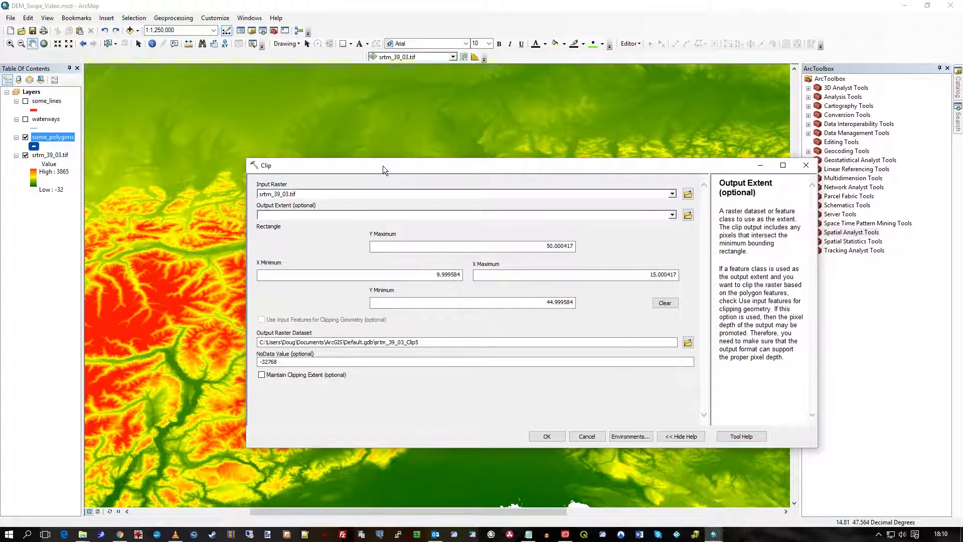
click(672, 216)
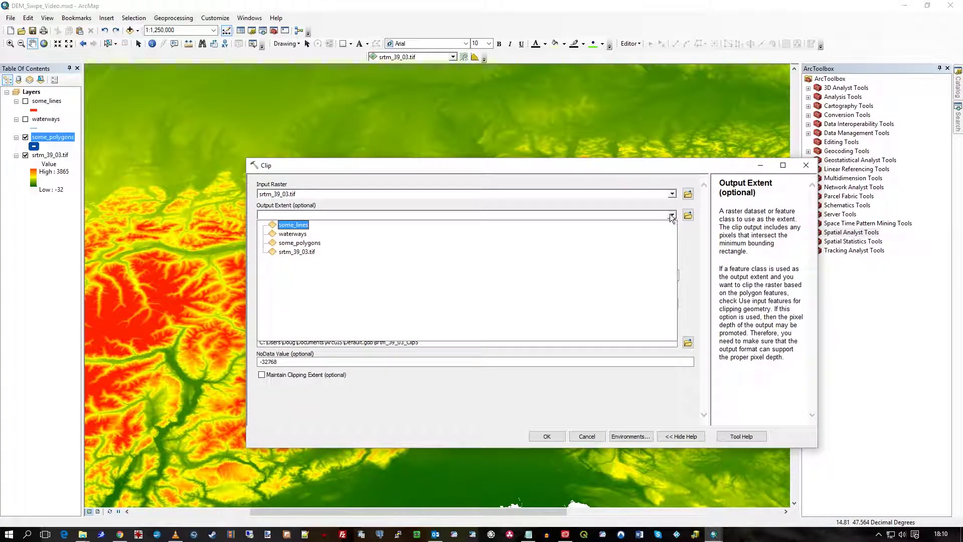
click(305, 243)
drag(338, 167, 482, 279)
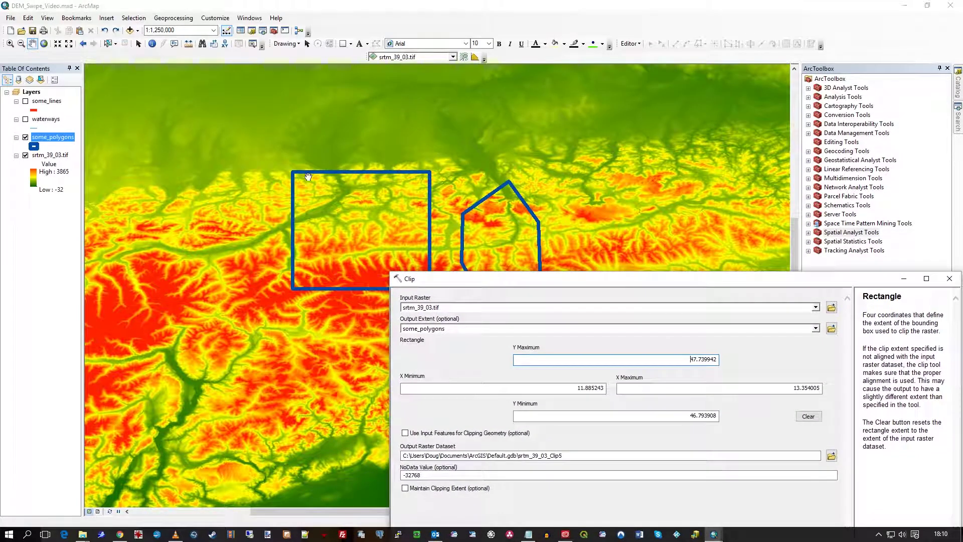
Step: Enable Use Input Features for Clipping Geometry and review the output raster name
click(58, 140)
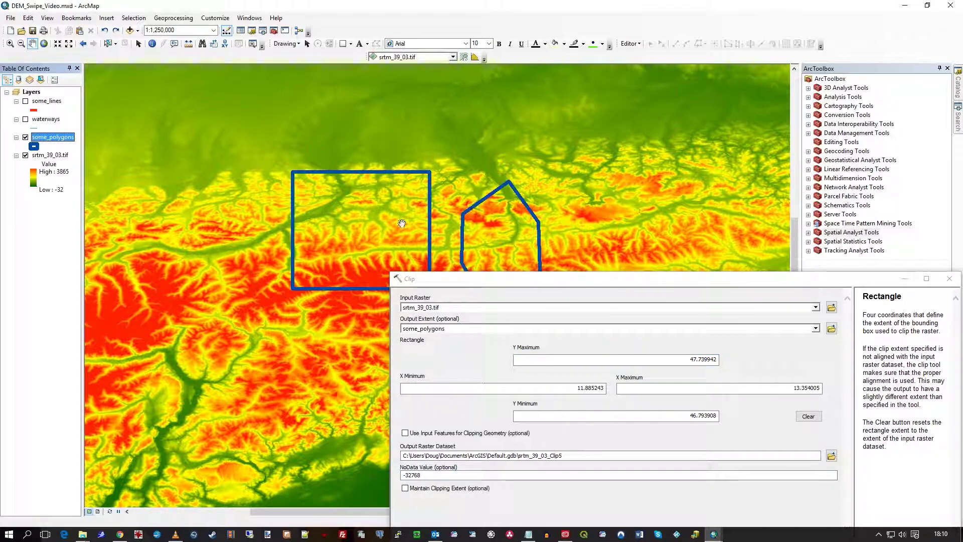
drag(501, 280, 375, 154)
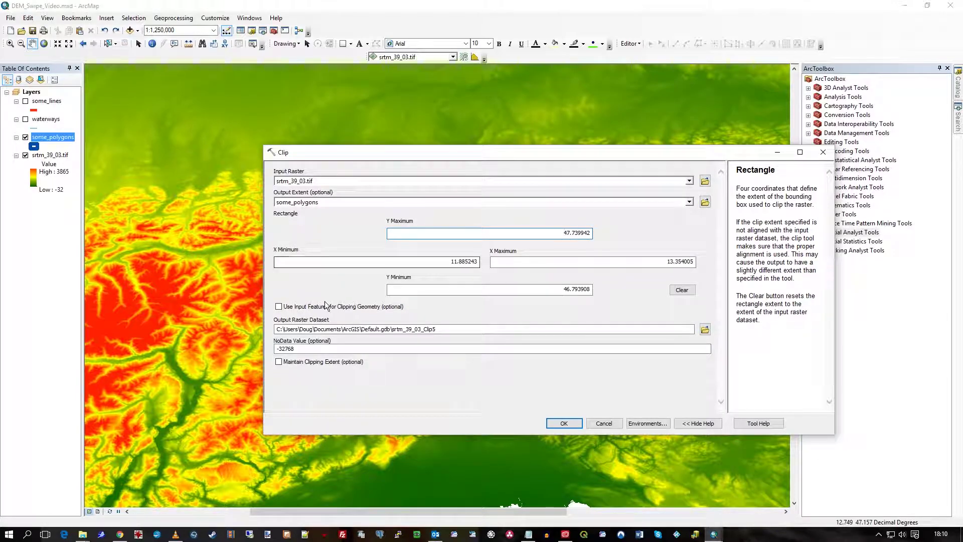
click(325, 304)
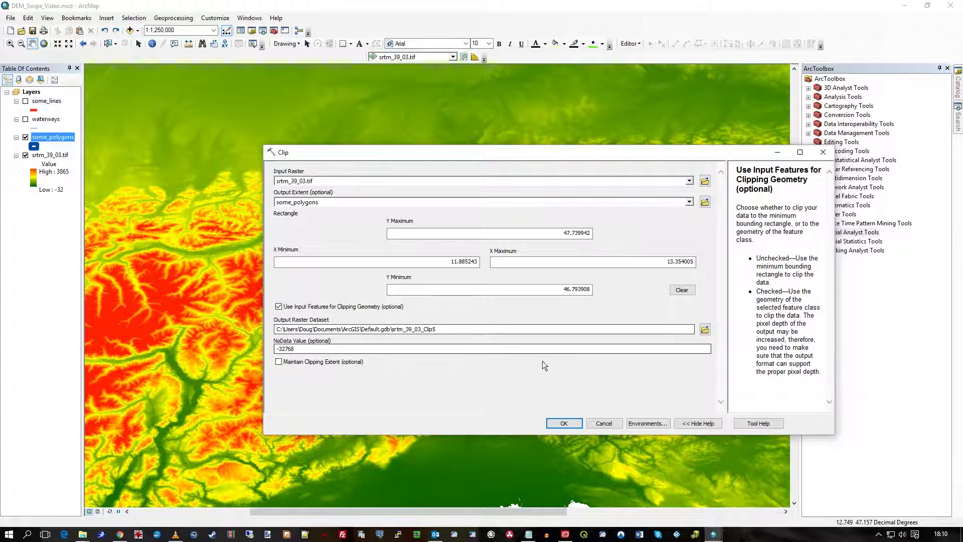
click(438, 329)
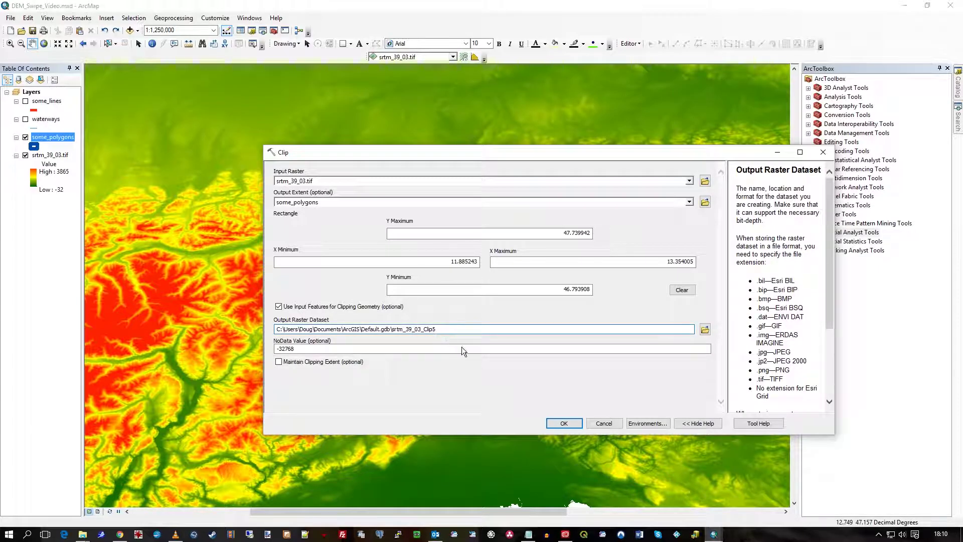
click(568, 424)
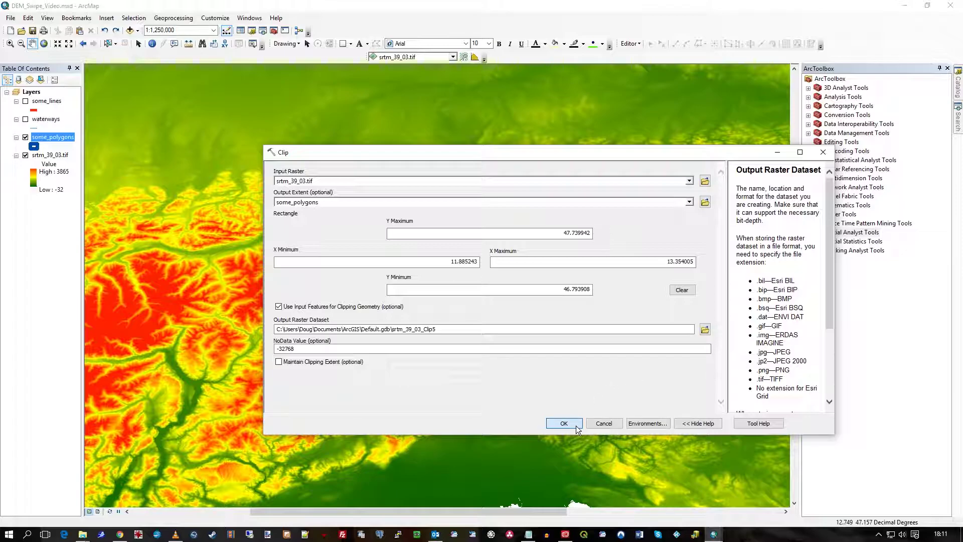
Step: Run the clip, then hide the polygon outlines and the colour DEM layer
click(564, 423)
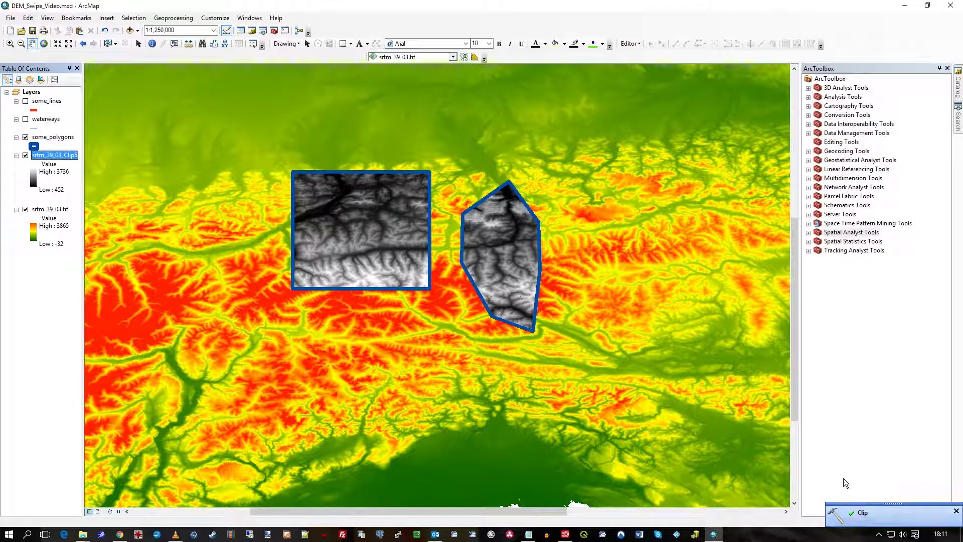
click(955, 512)
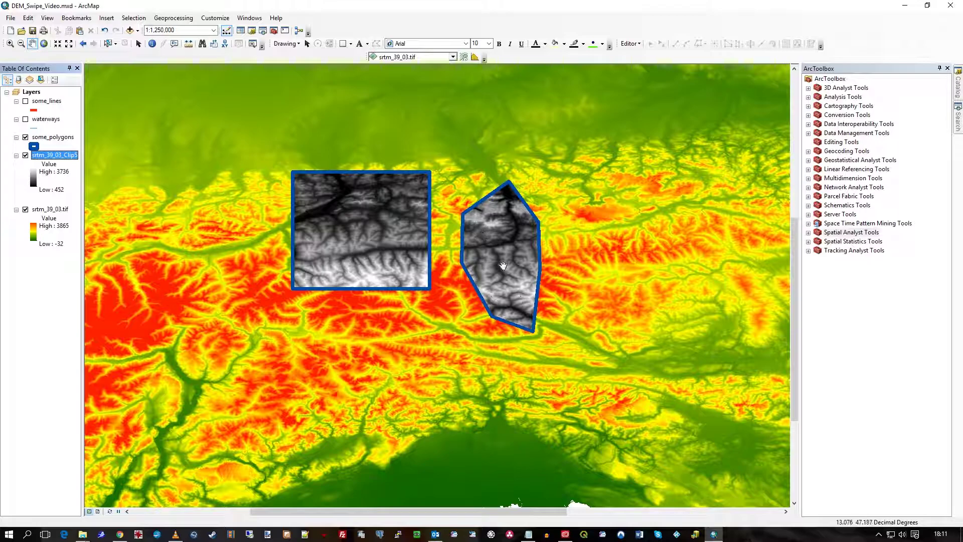
click(25, 137)
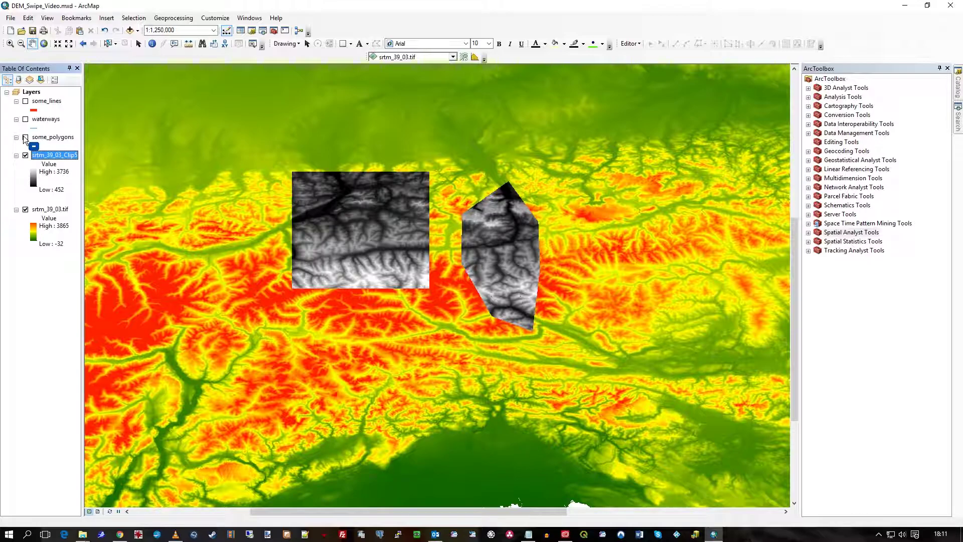
click(25, 209)
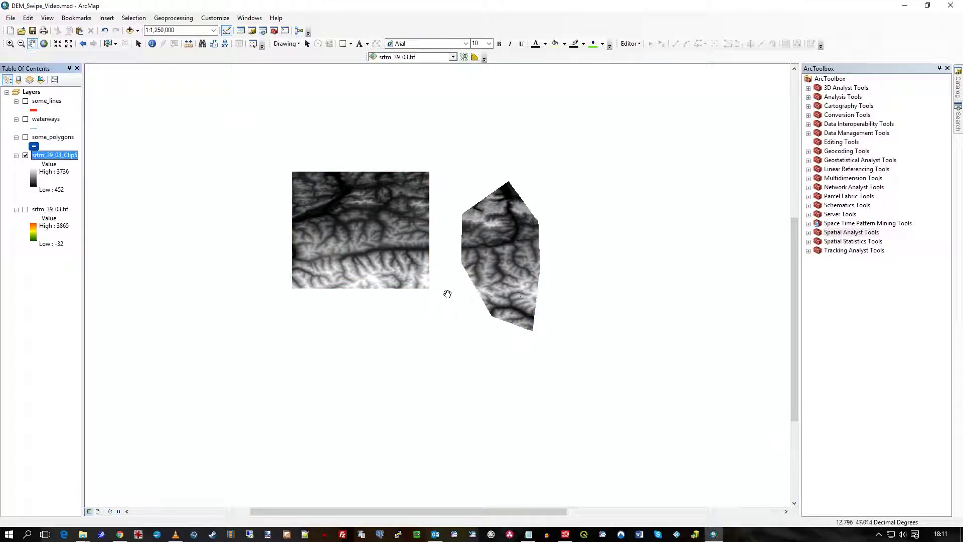
drag(447, 294, 434, 317)
mouse_move(568, 288)
mouse_down()
mouse_move(607, 285)
mouse_move(577, 279)
mouse_up()
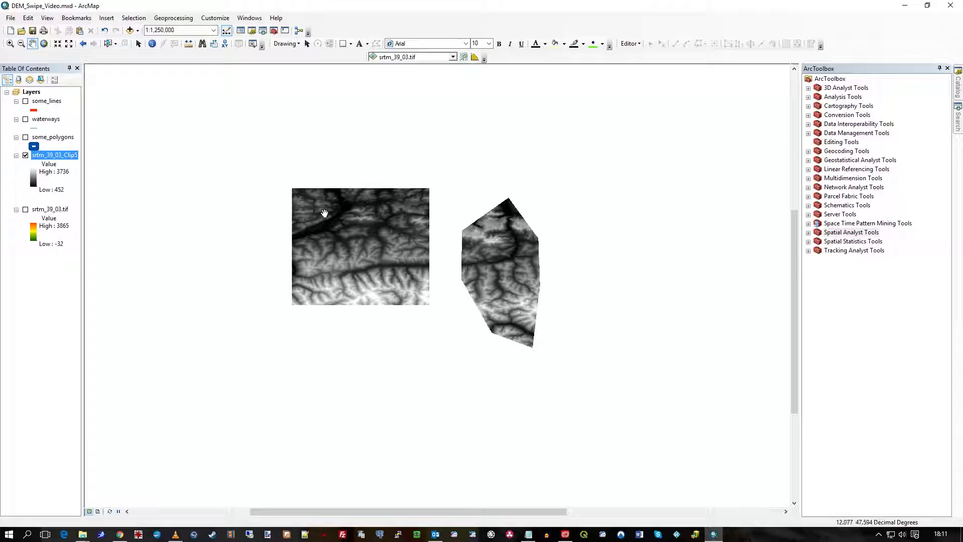
Step: Toggle srtm_39_03_Clip5 to compare, and show srtm_39_03.tif beneath it
click(25, 155)
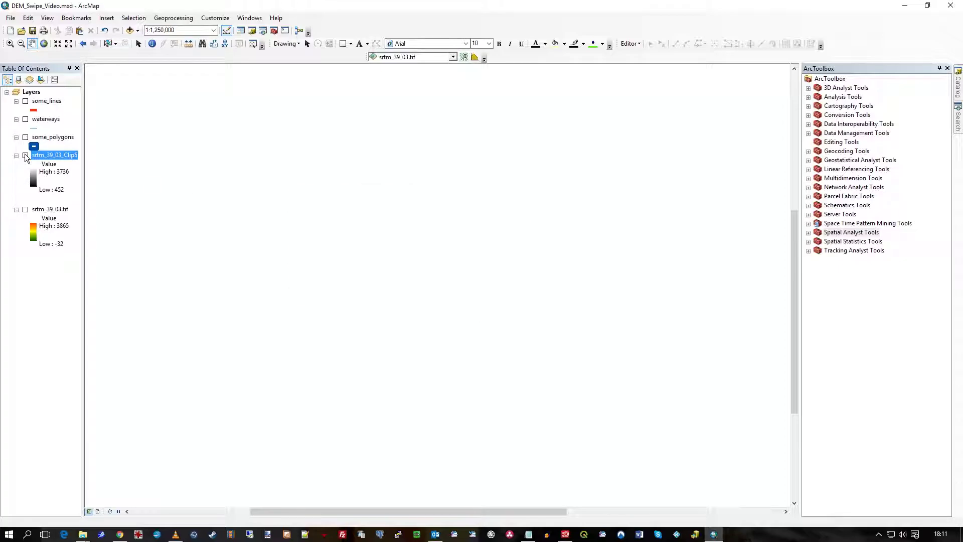
click(25, 155)
click(25, 155)
click(25, 155)
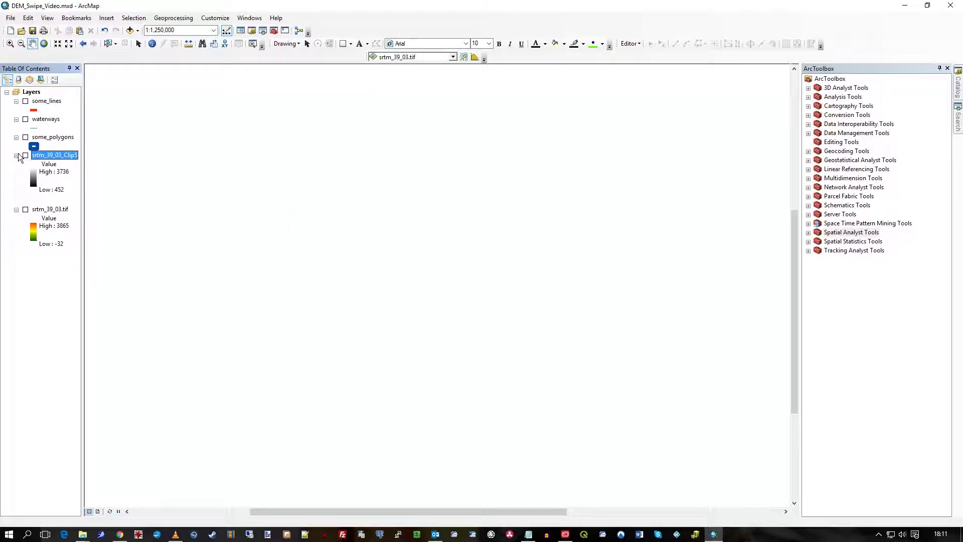
click(26, 155)
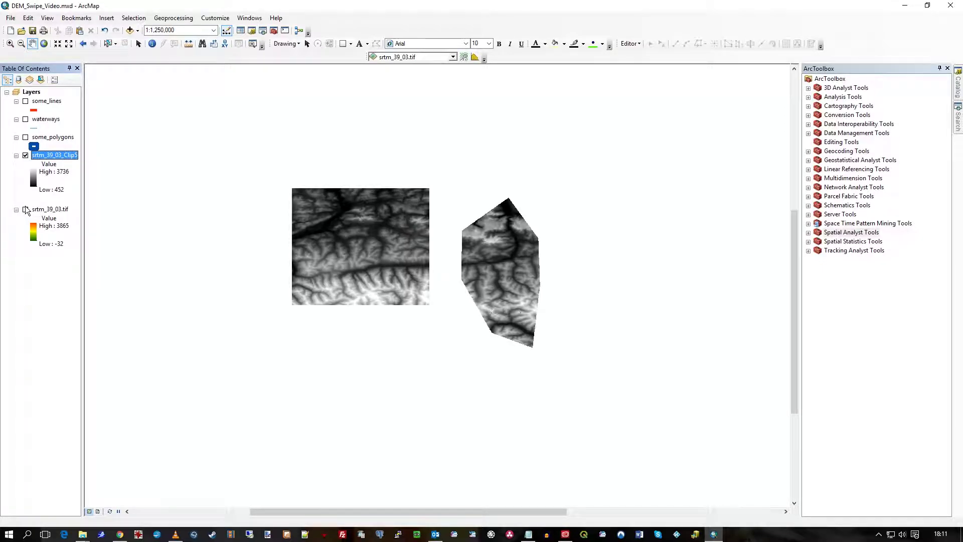
click(25, 210)
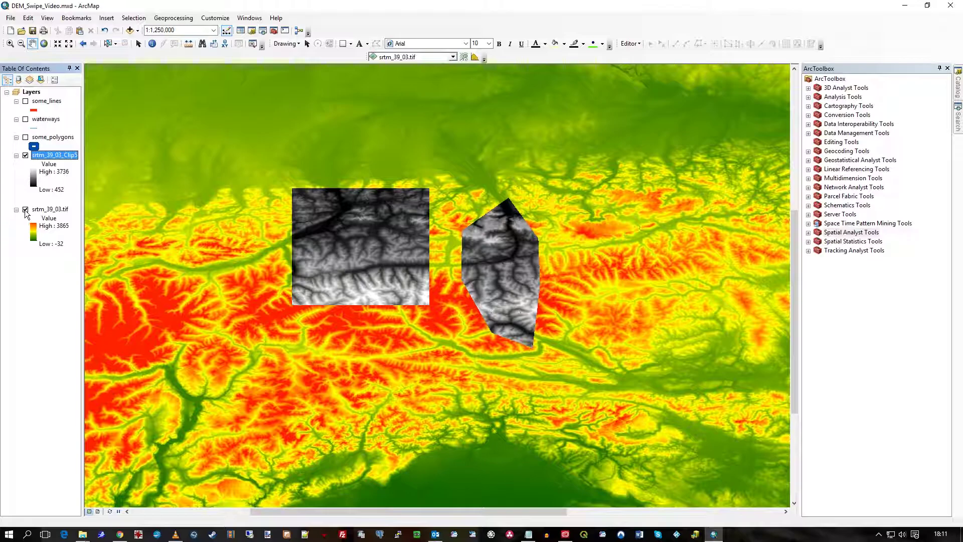
click(24, 155)
Step: Turn on the Effects toolbar, target srtm_39_03_Clip5, and try the Swipe tool
right_click(317, 57)
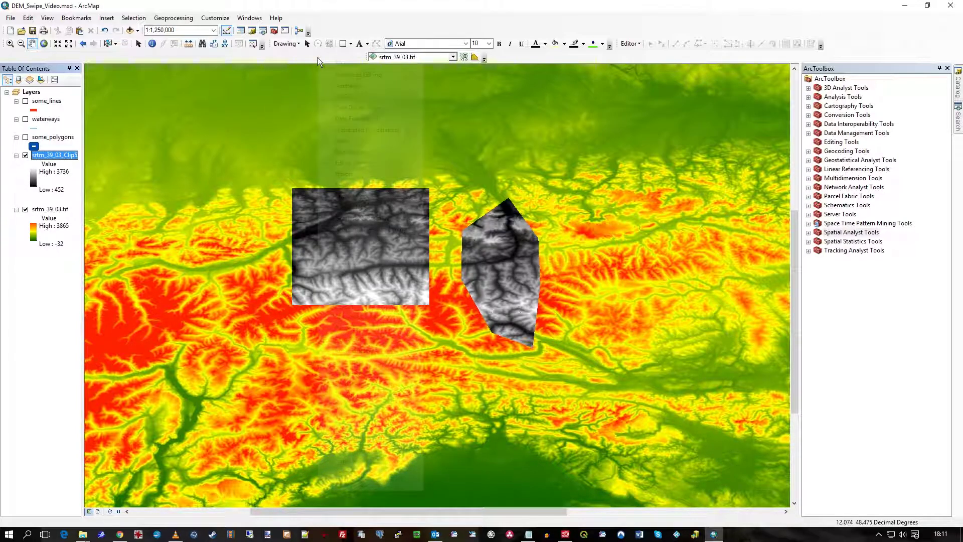
click(335, 174)
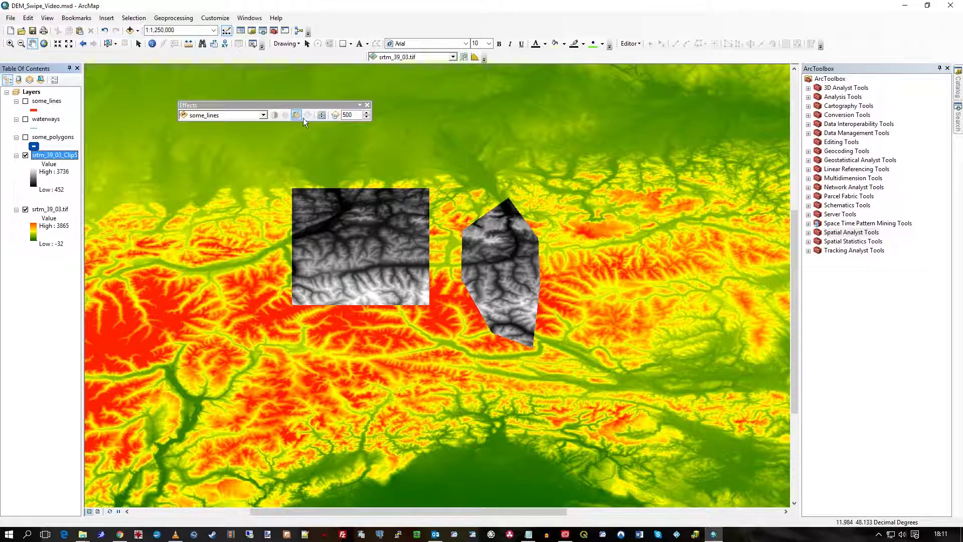
click(261, 114)
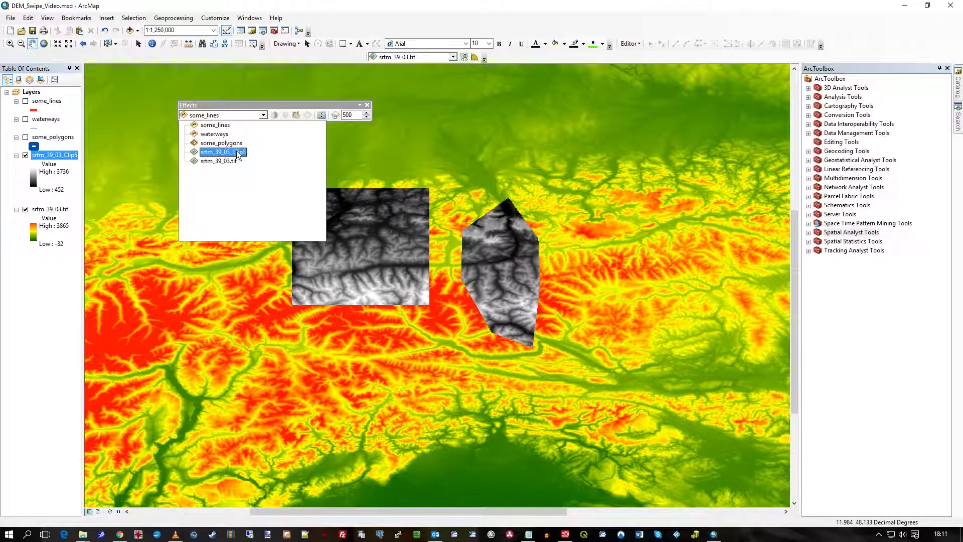
click(239, 155)
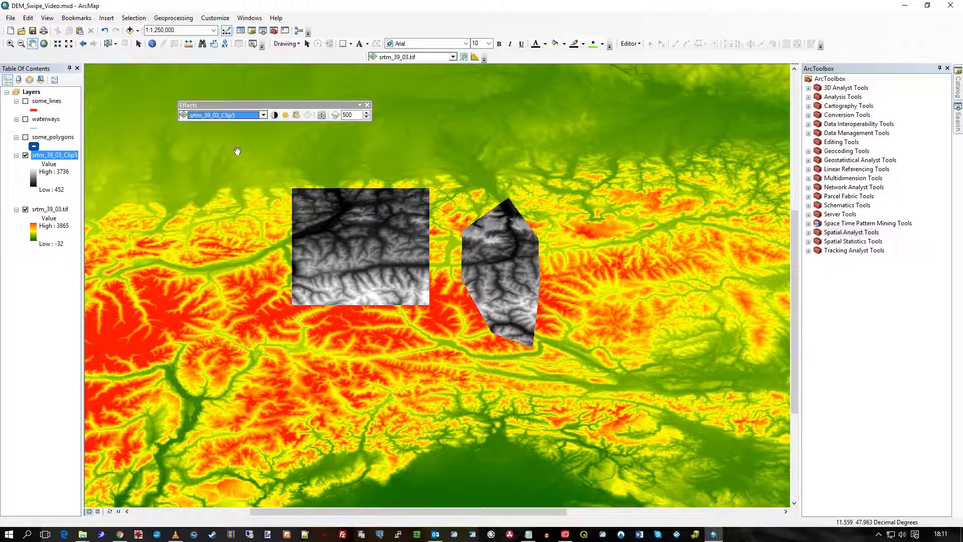
click(323, 115)
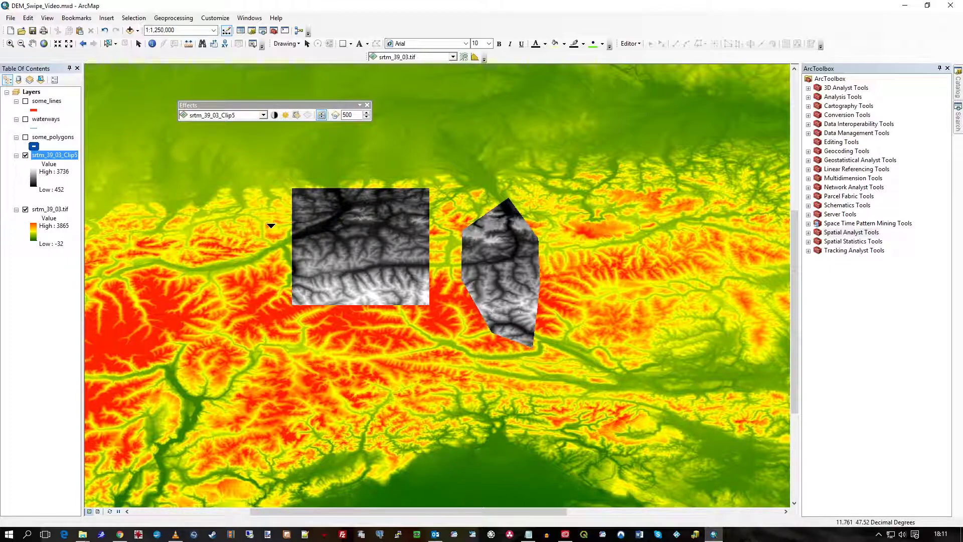
mouse_move(382, 175)
mouse_down()
mouse_move(391, 273)
mouse_move(404, 161)
mouse_up()
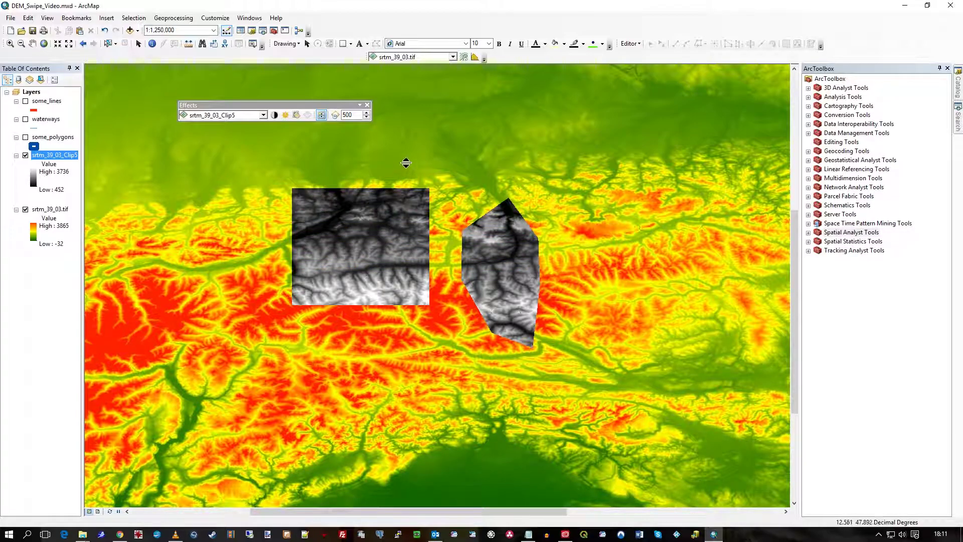
Step: Open srtm_39_03_Clip5 properties and check its stretch colour ramp, leaving it unchanged
double_click(59, 157)
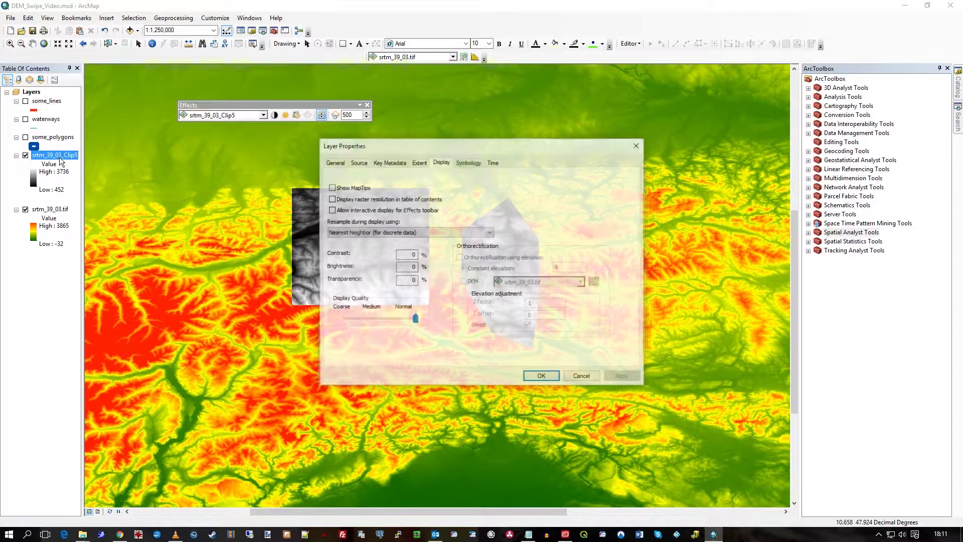
click(468, 161)
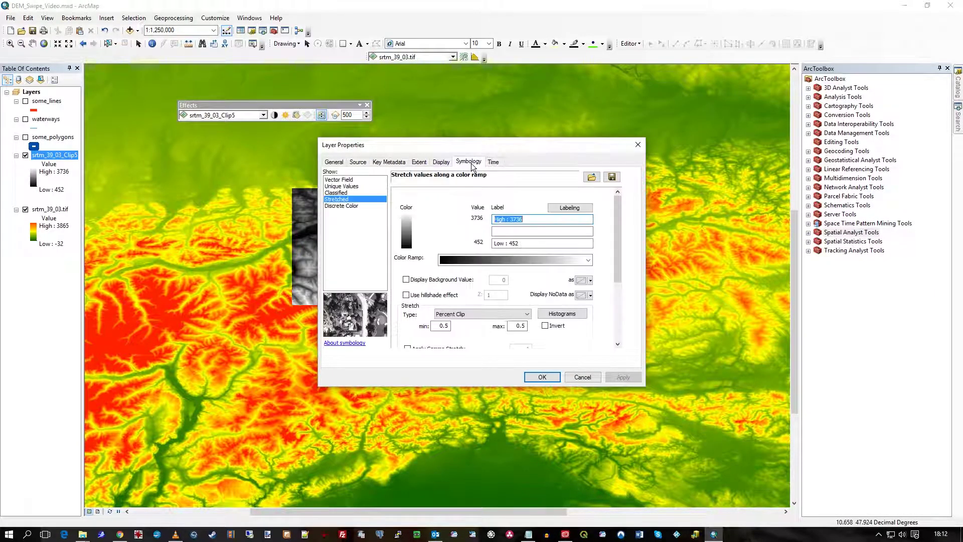
click(588, 261)
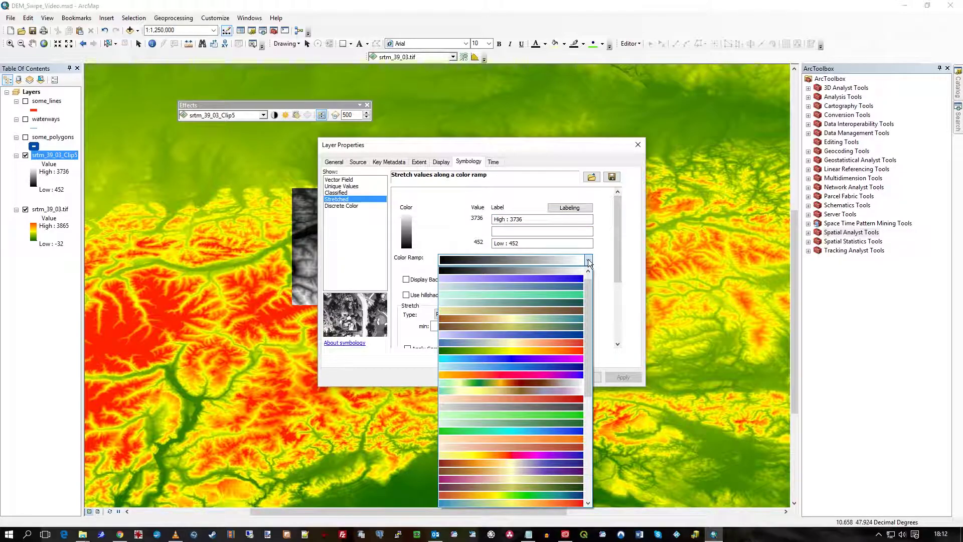
click(587, 259)
mouse_move(620, 256)
mouse_down()
mouse_move(626, 313)
mouse_move(623, 192)
mouse_up()
Step: Give the clipped layer 50% transparency on the Display tab and apply it
click(443, 163)
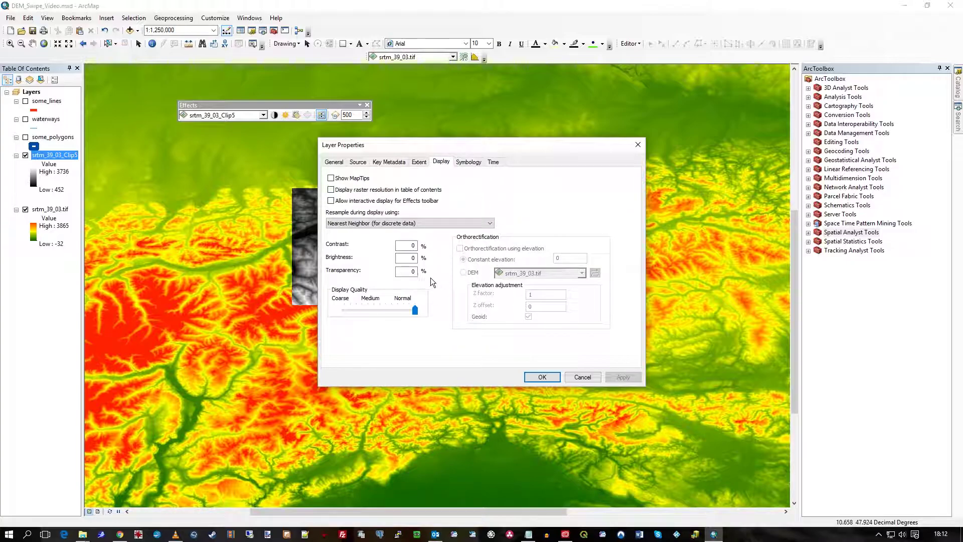
click(413, 273)
text(50)
click(622, 379)
click(543, 377)
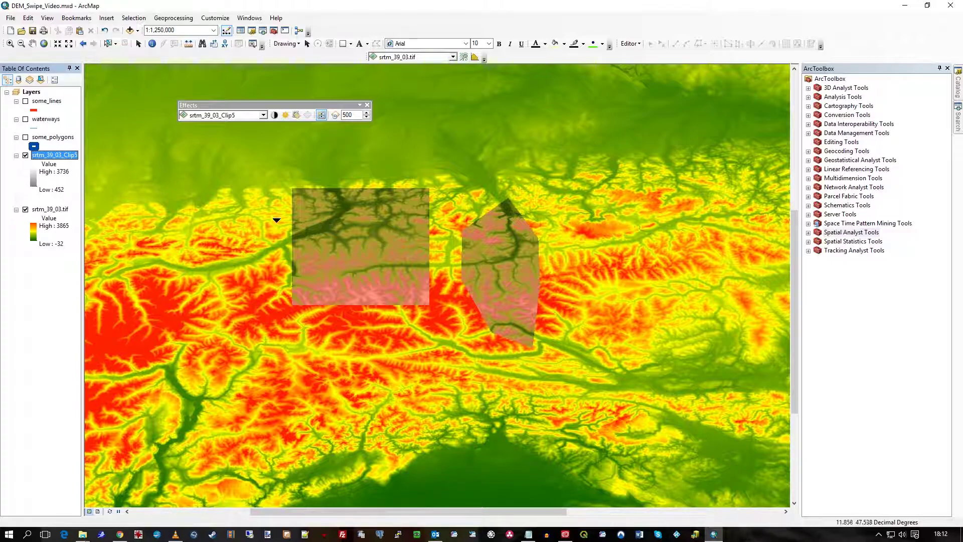